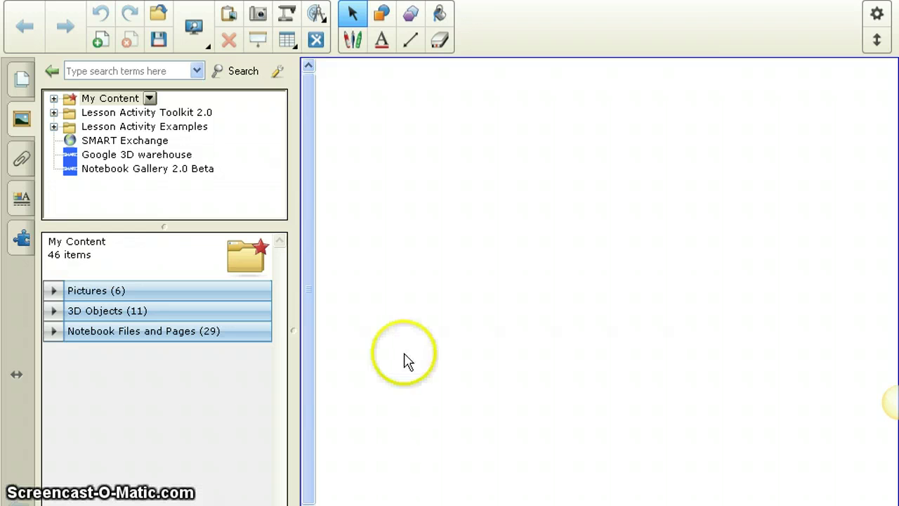
Step: Search the gallery for 'group' and select Random group picker (image) under Interactive and Multimedia
click(119, 71)
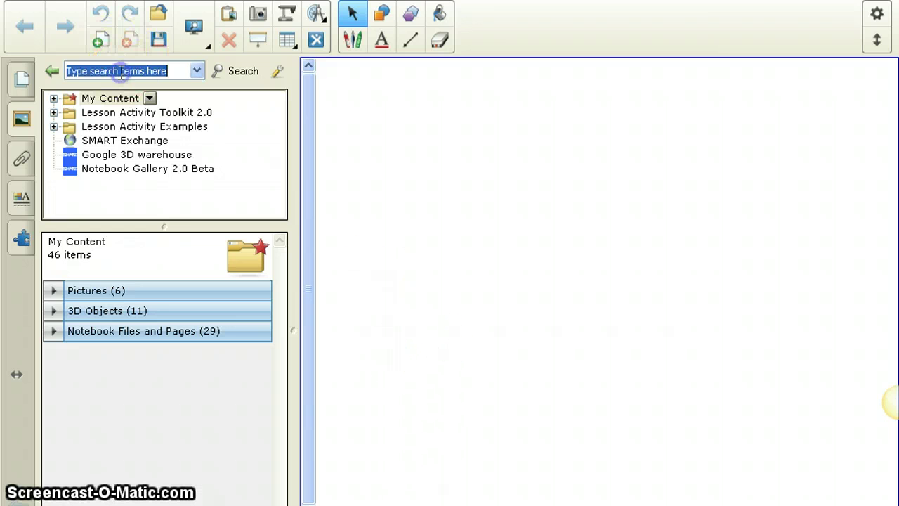
text(group)
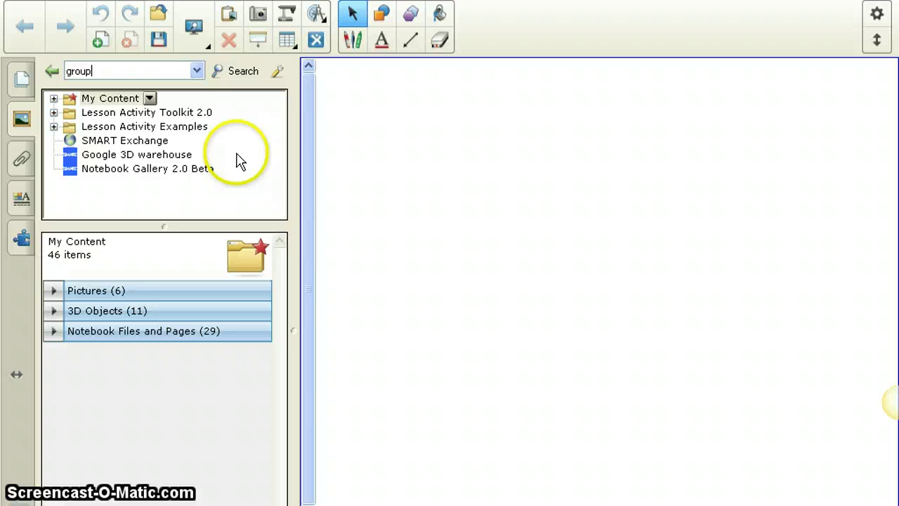
key(Return)
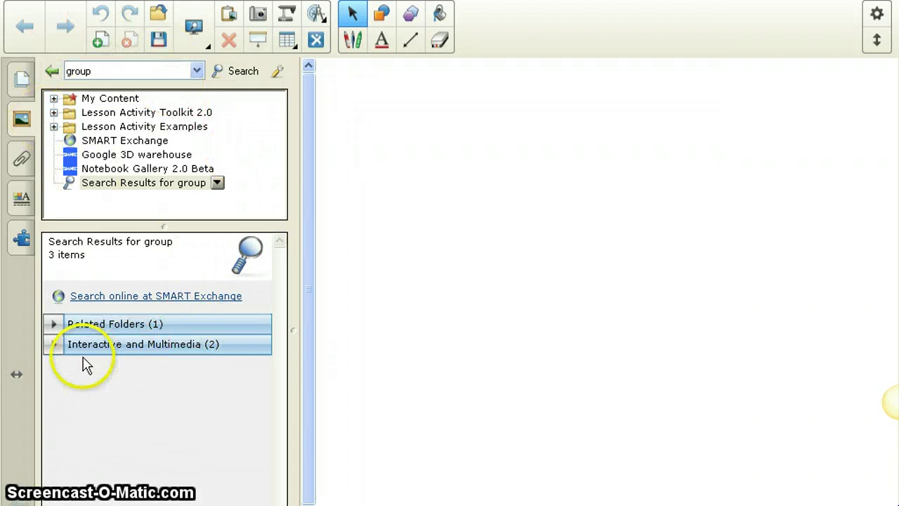
click(54, 345)
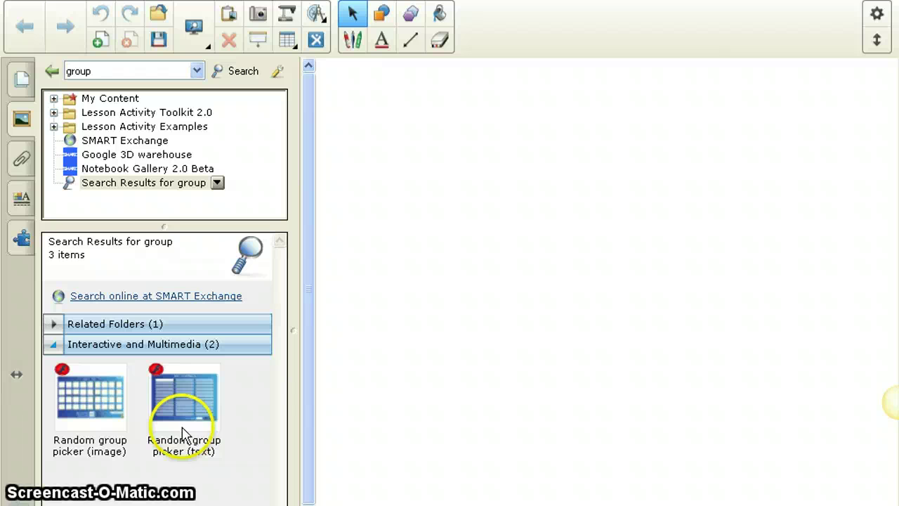
click(105, 402)
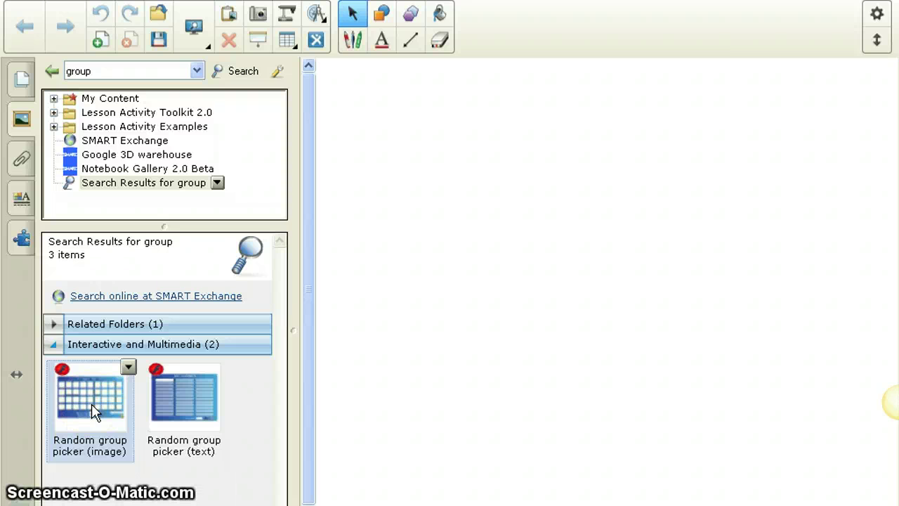
Step: Export Random group picker (image) as a collection file named 'random group picker' on the Desktop
click(129, 369)
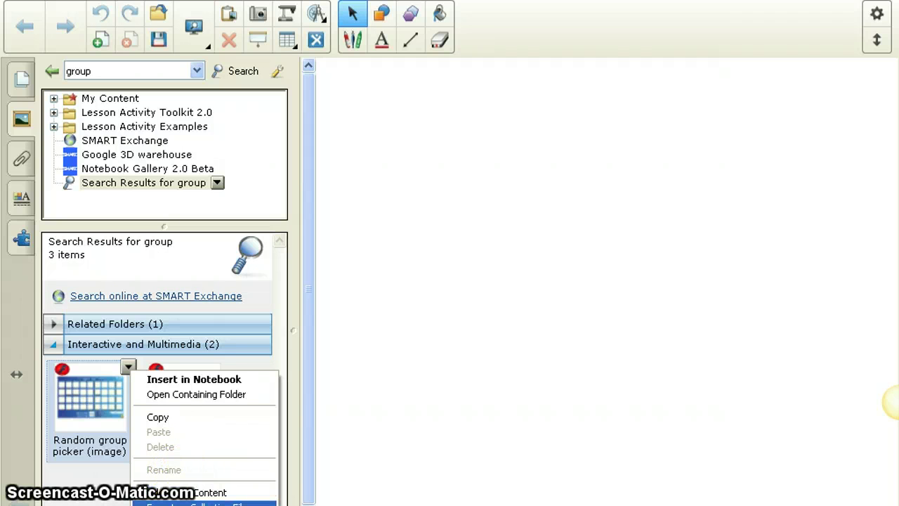
click(204, 503)
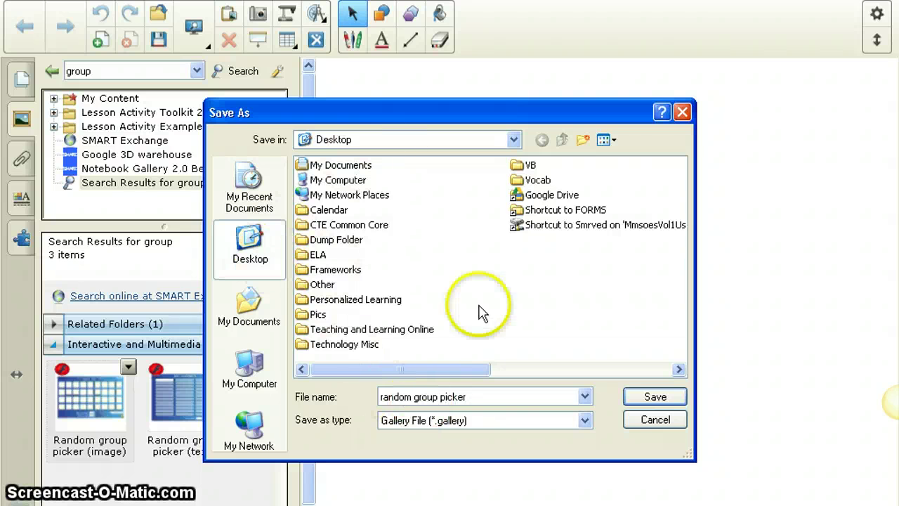
click(660, 403)
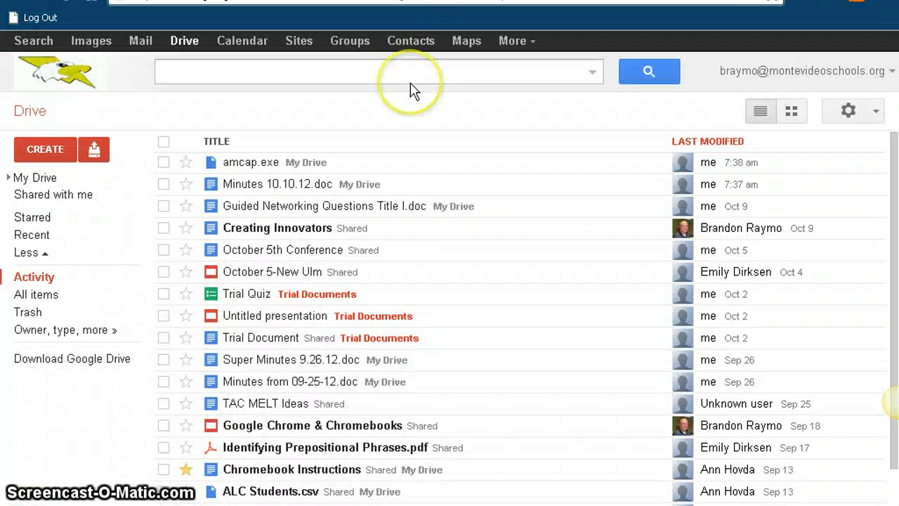
Step: Upload 'random group picker' from the Desktop to My Drive with conversion turned off
click(94, 149)
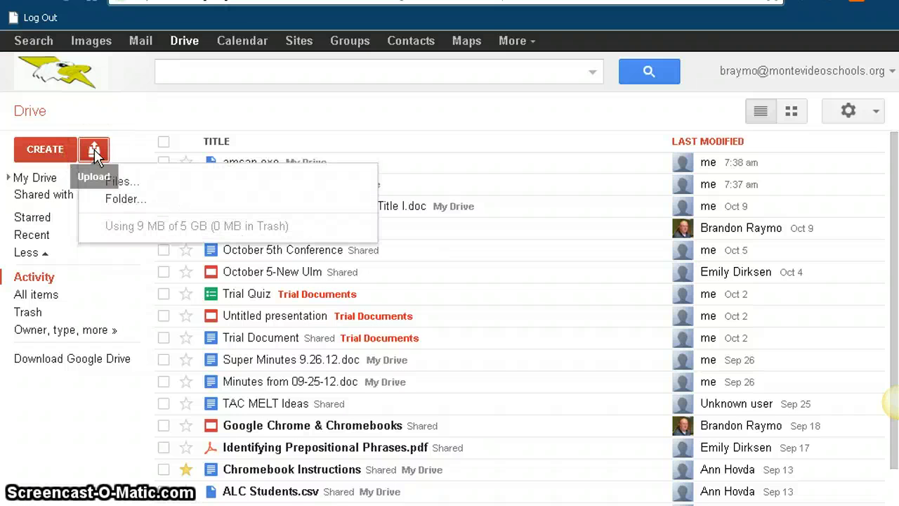
click(114, 180)
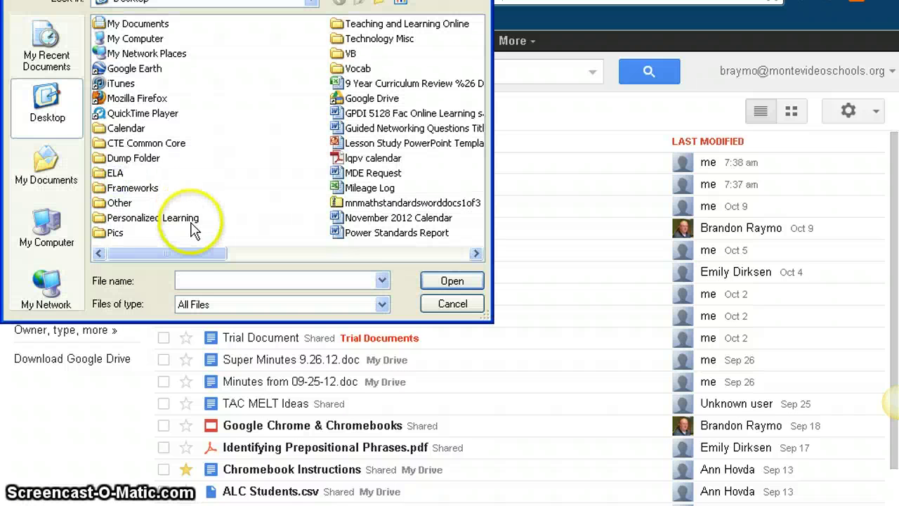
drag(187, 255, 310, 256)
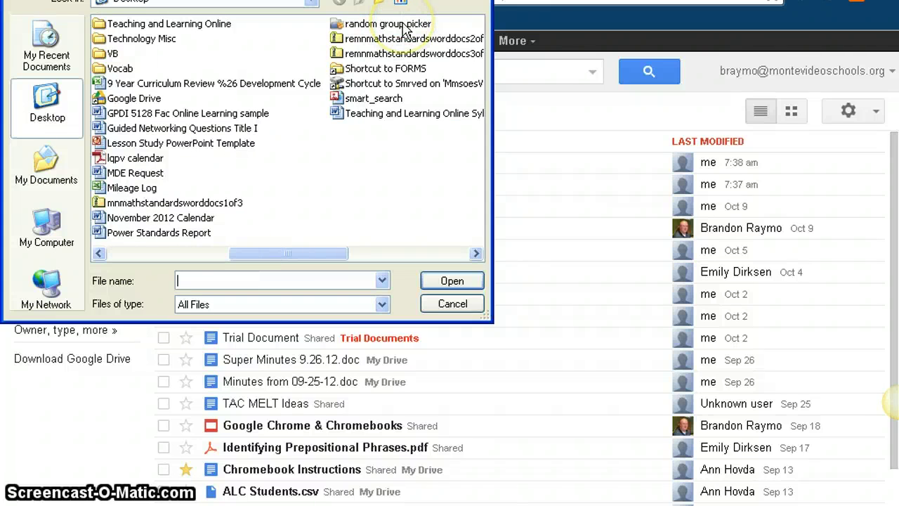
double_click(404, 25)
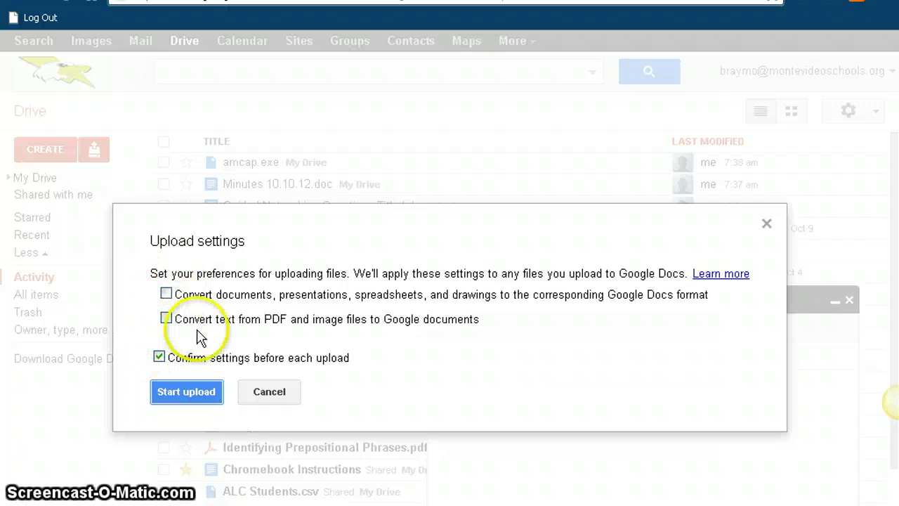
click(198, 397)
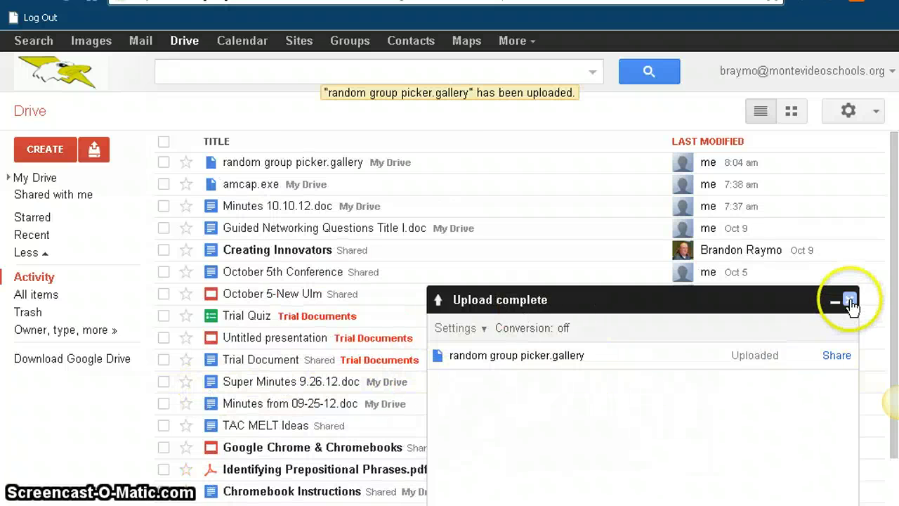
Step: Download random group picker.gallery from My Drive to the Downloads folder
click(850, 302)
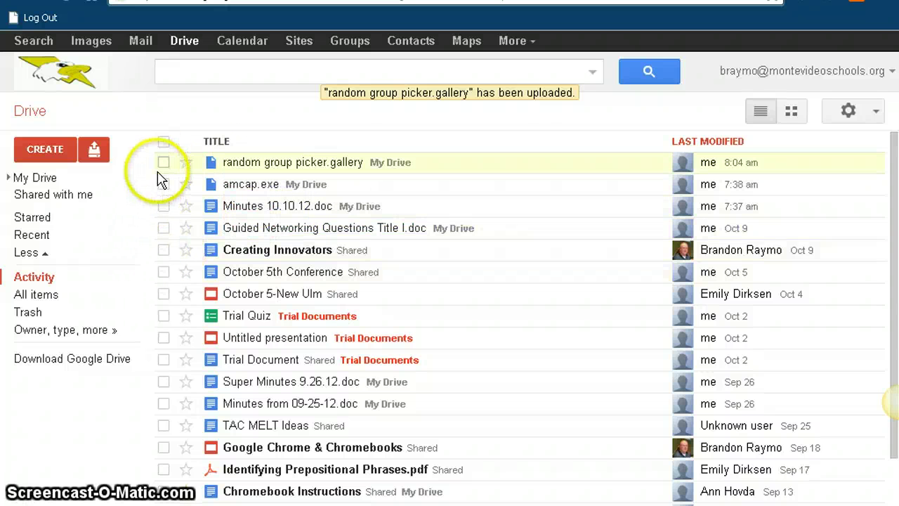
click(163, 163)
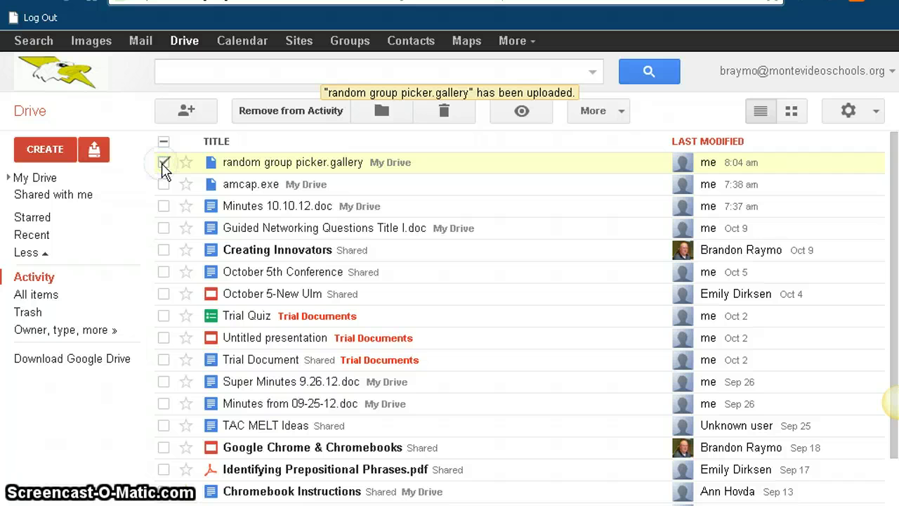
click(610, 116)
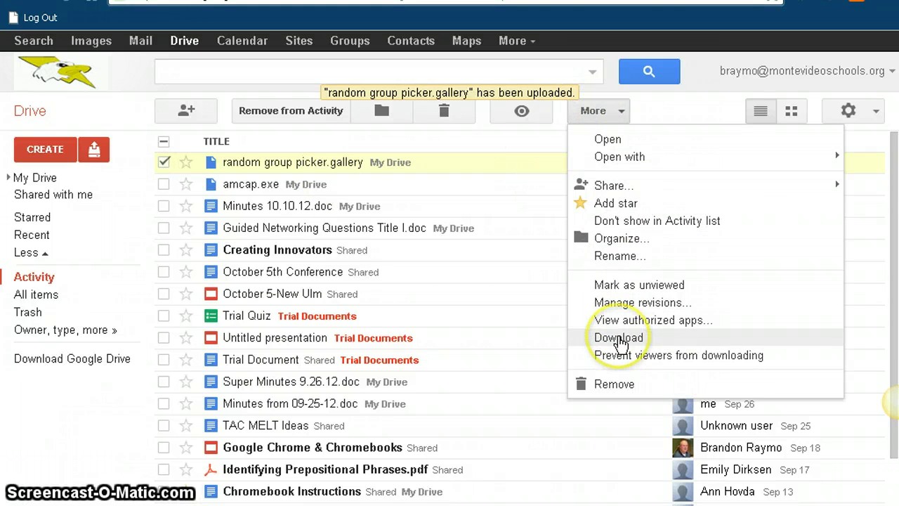
click(620, 340)
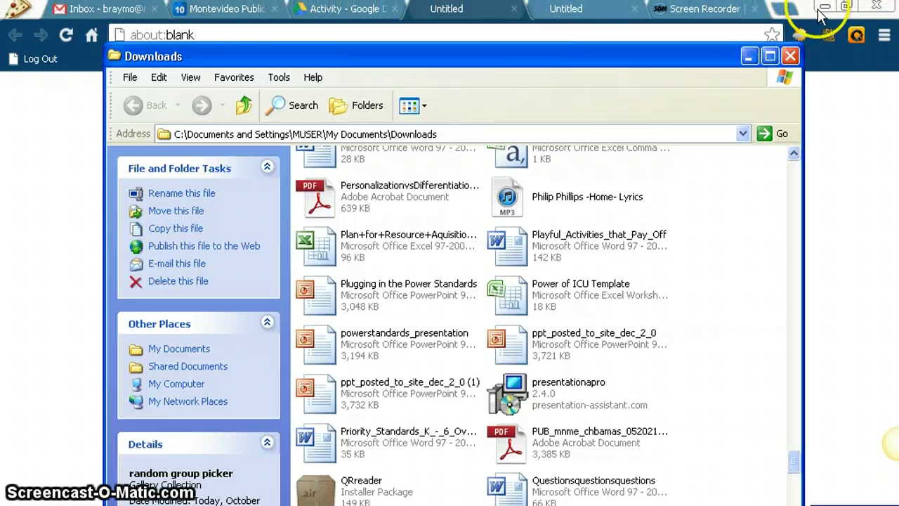
Step: Minimize both browser windows to reveal the desktop alongside the Downloads folder
click(825, 7)
click(826, 9)
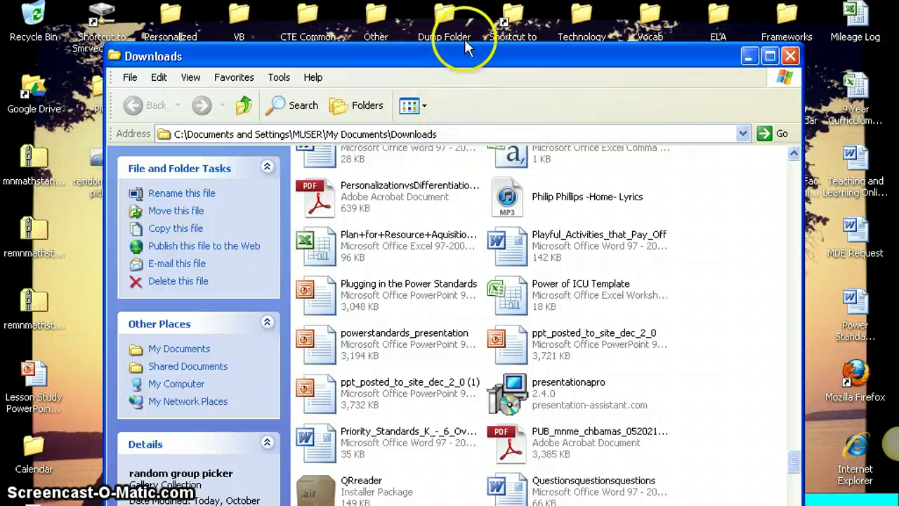
drag(527, 56, 694, 2)
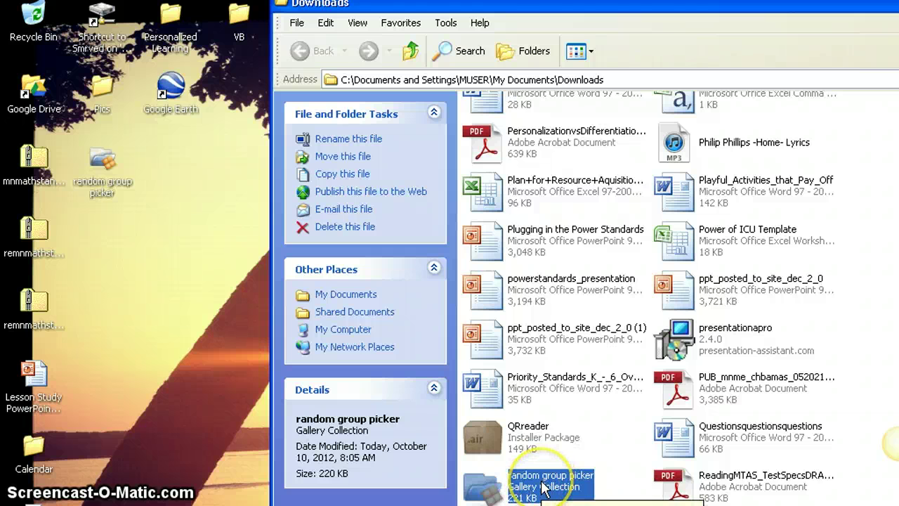
Step: Move random group picker from Downloads onto the desktop, replacing the old copy, and close Downloads
drag(545, 488, 176, 364)
click(498, 468)
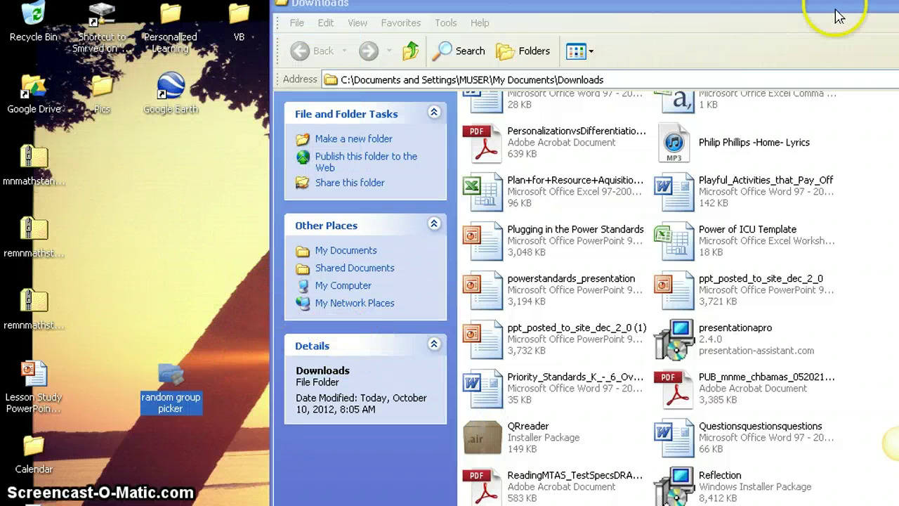
drag(838, 17, 706, 38)
click(817, 38)
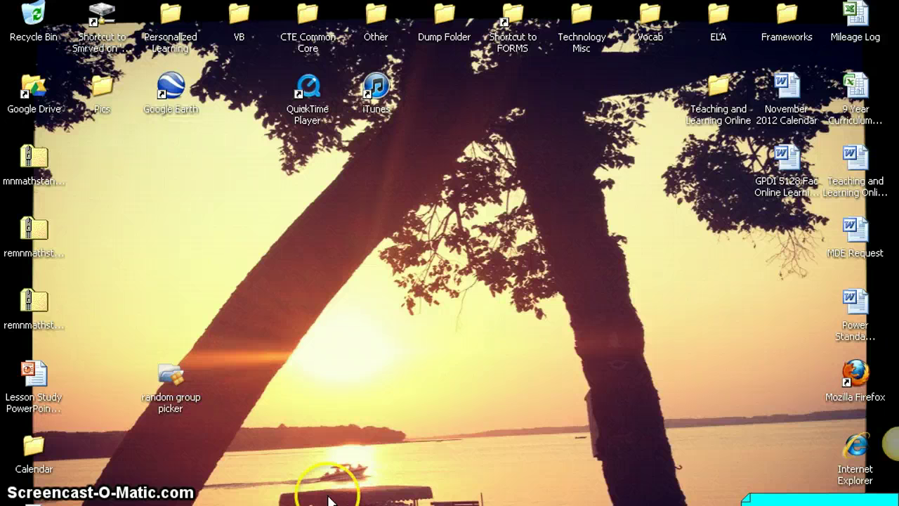
Step: Open the desktop random group picker.gallery file with SMART Notebook via Open With
drag(181, 382, 388, 305)
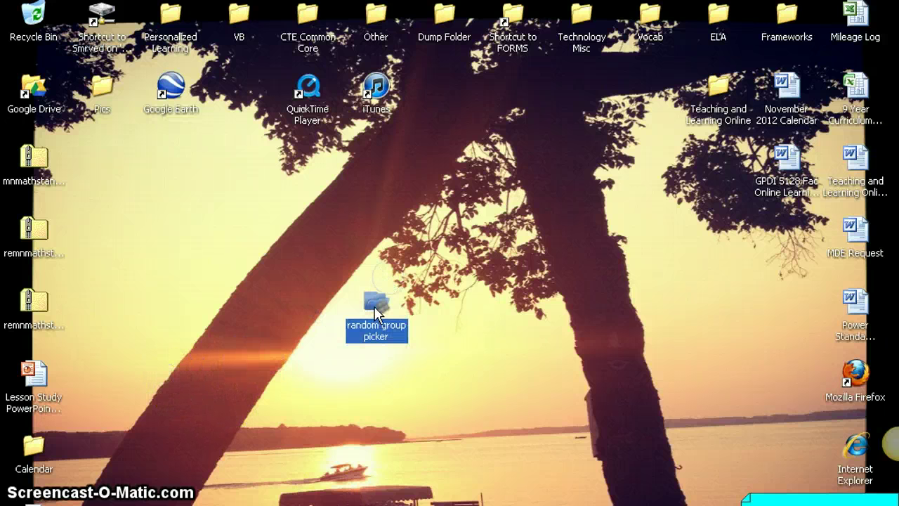
right_click(376, 309)
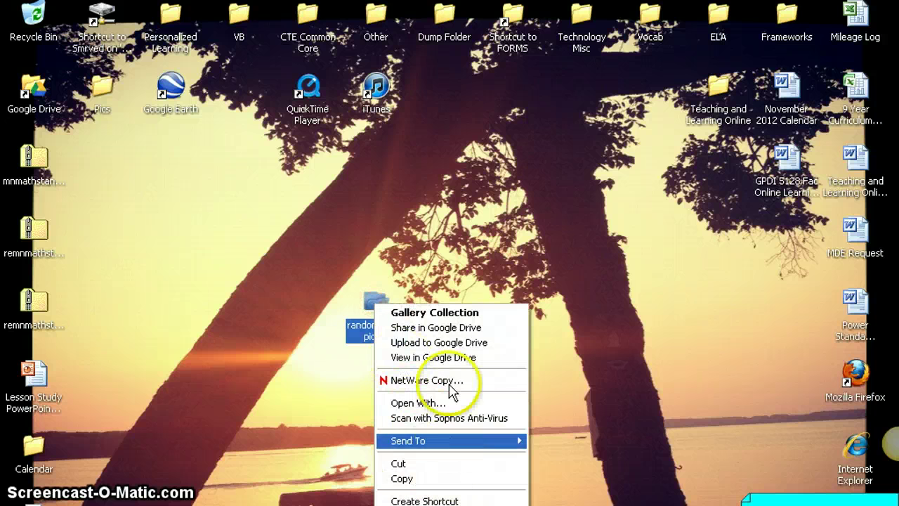
click(449, 407)
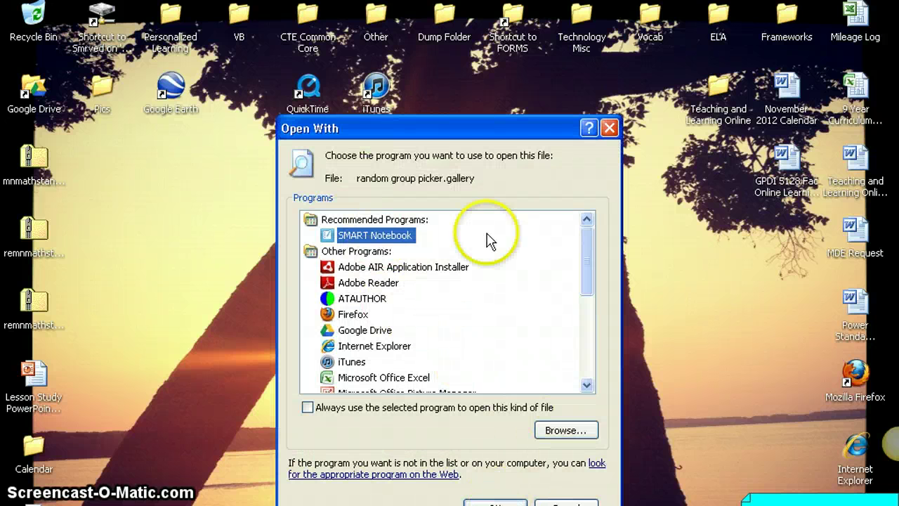
drag(477, 127, 480, 69)
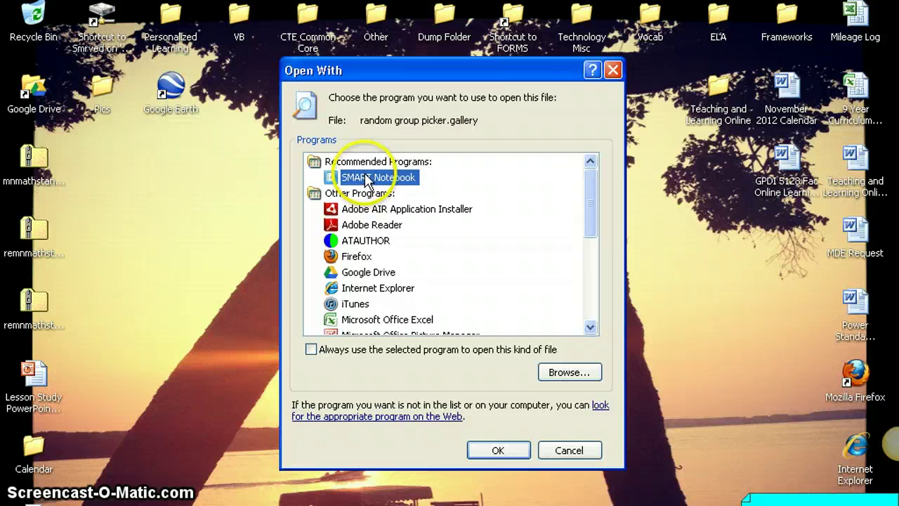
click(508, 452)
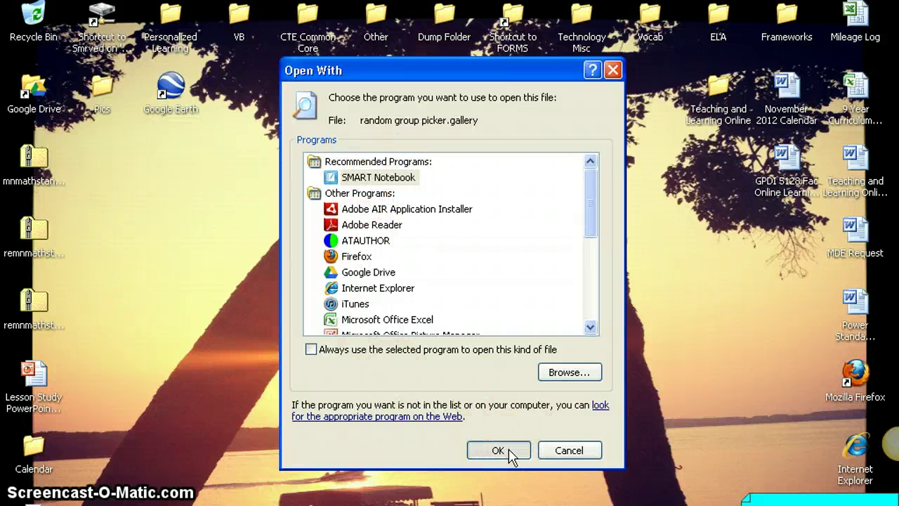
click(511, 454)
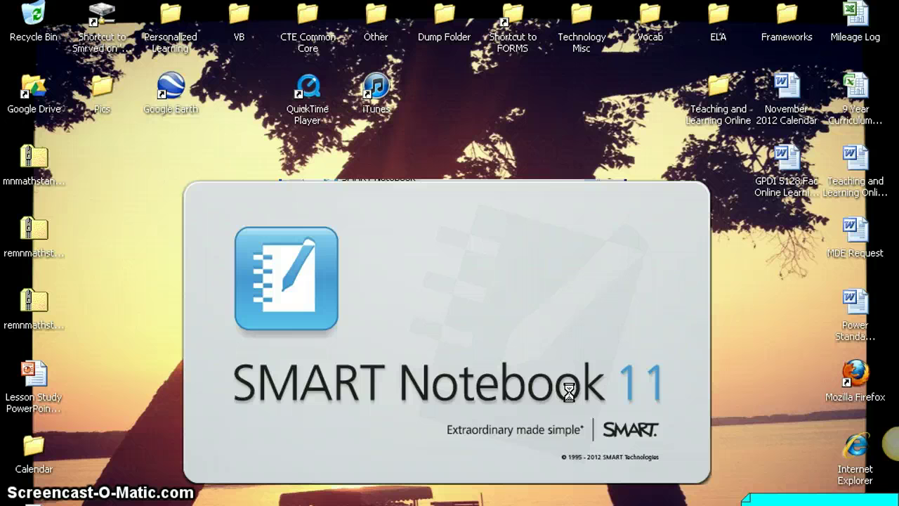
Step: Let SMART Notebook finish loading with the imported collection in My Content, now 47 items
click(509, 317)
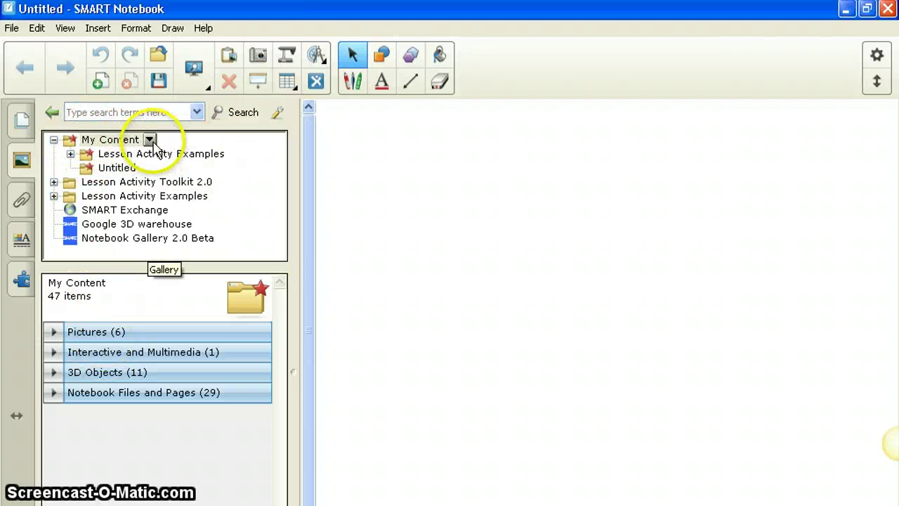
Step: Permanently delete the imported Untitled folder from My Content and collapse Lesson Activity Examples
click(112, 169)
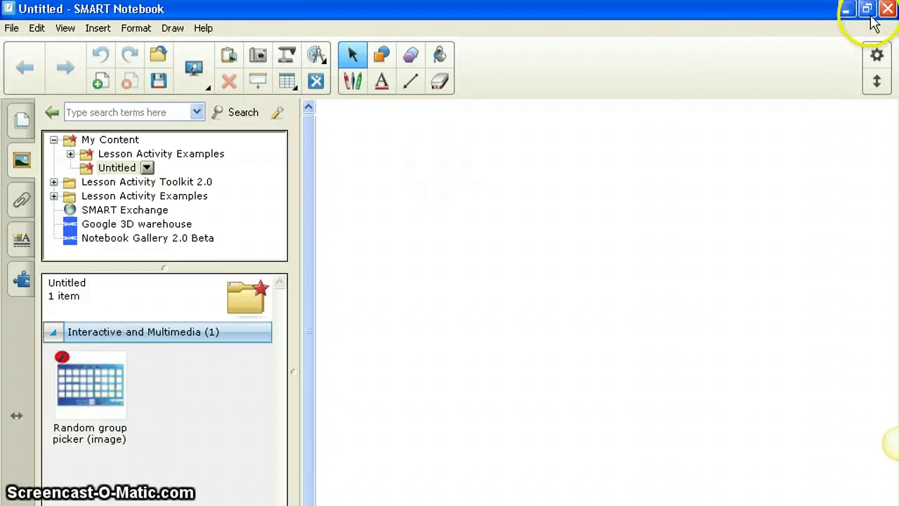
click(87, 168)
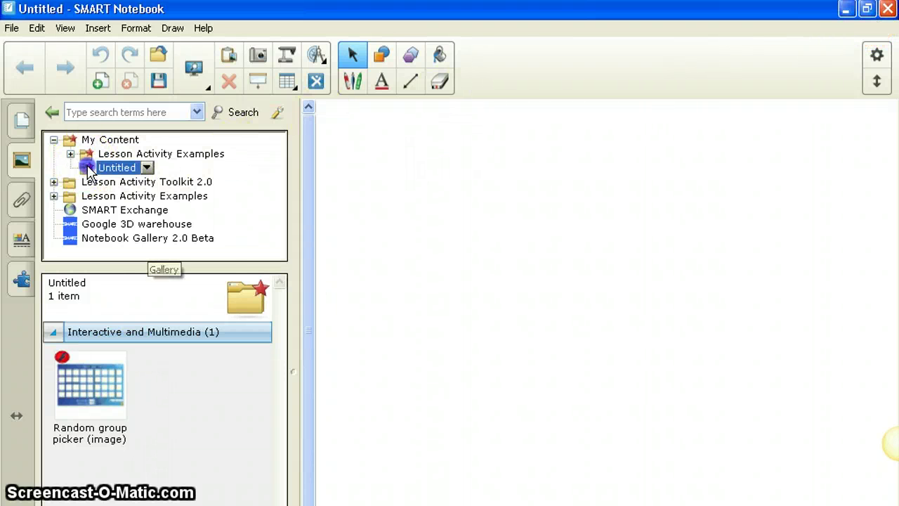
right_click(88, 171)
click(113, 232)
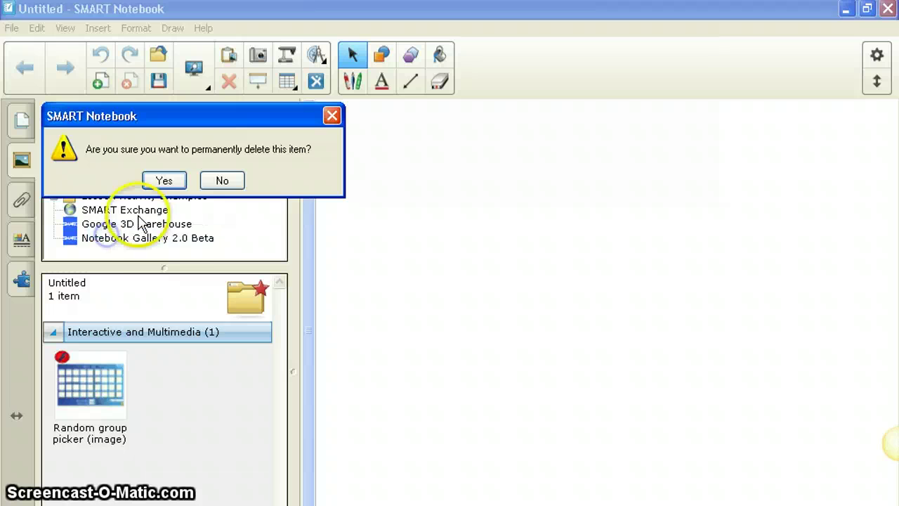
click(160, 181)
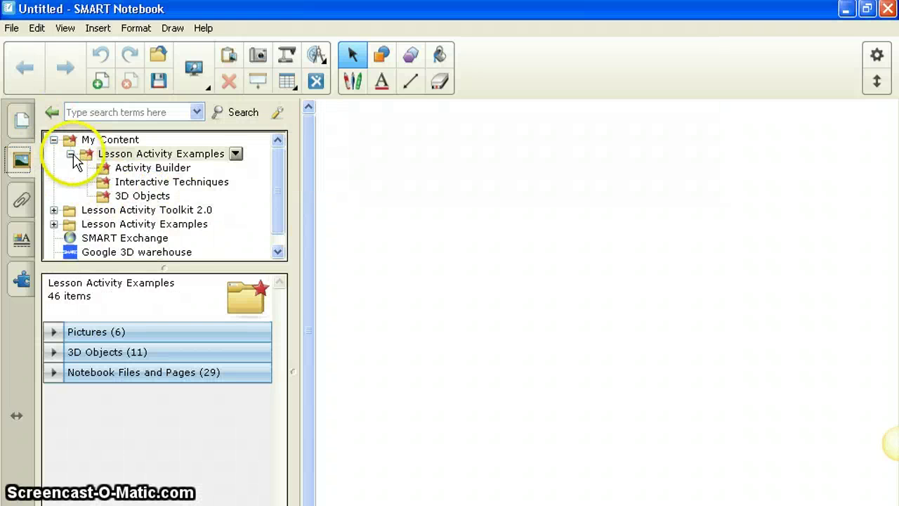
click(70, 154)
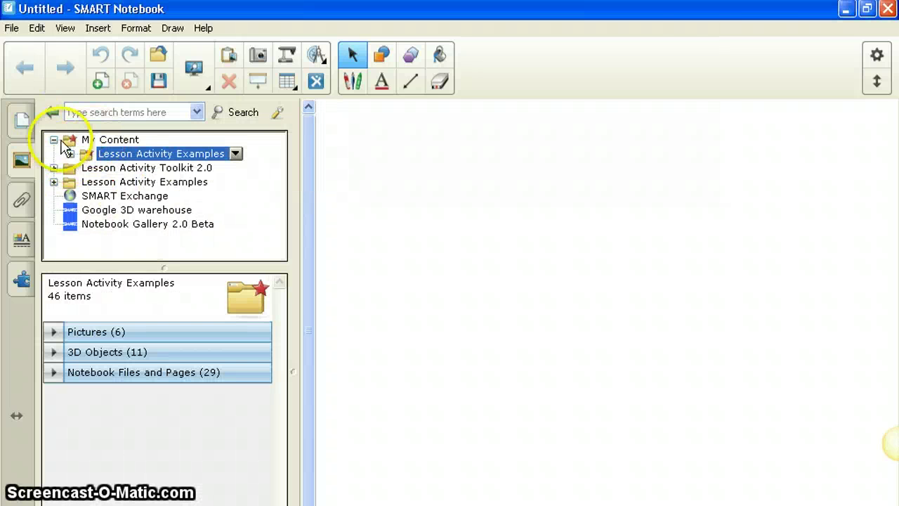
Step: Shrink the Notebook window and arrange it beside the random group picker desktop icon
click(868, 10)
drag(497, 65, 848, 44)
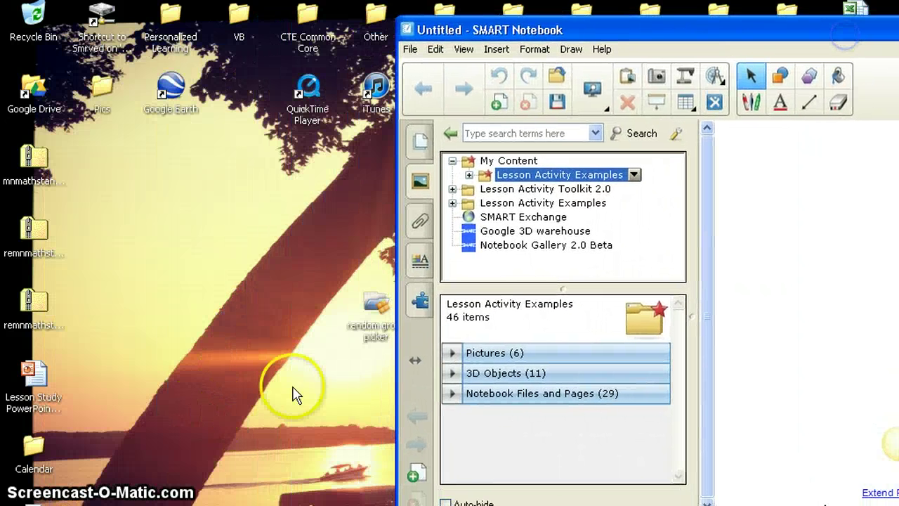
drag(360, 306, 144, 295)
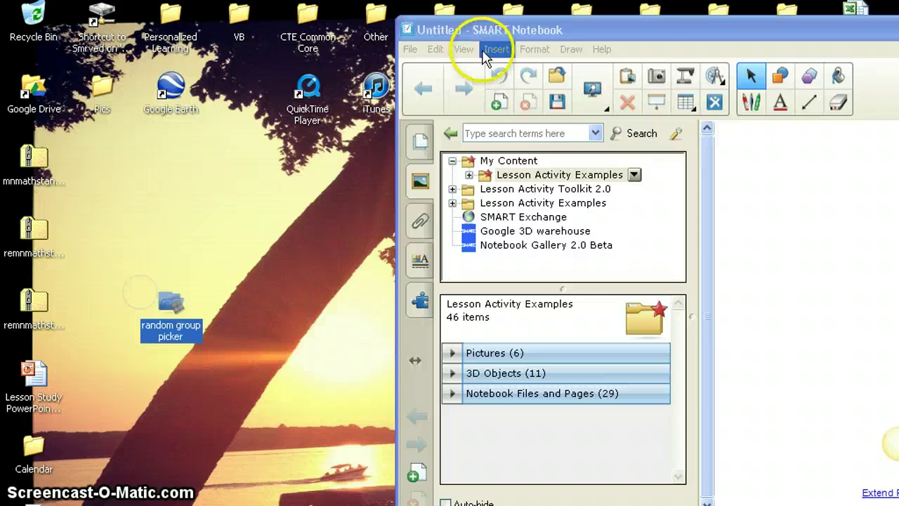
drag(492, 33, 348, 32)
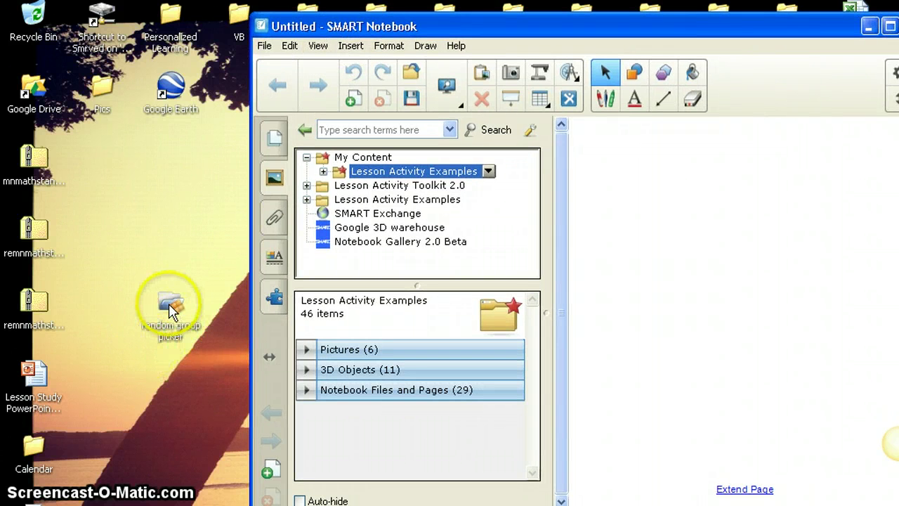
Step: Drag random group picker into My Content, show the new Untitled folder, and maximize Notebook
drag(171, 309, 363, 161)
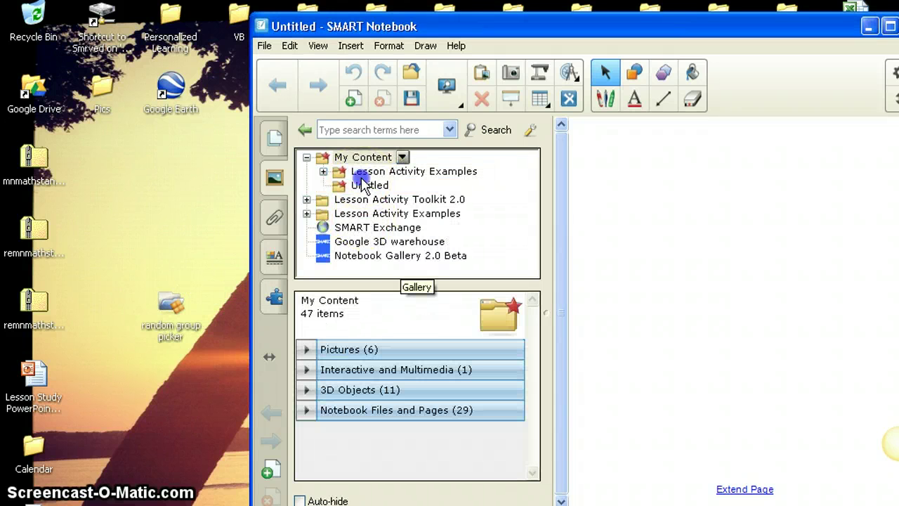
click(366, 172)
click(323, 172)
click(365, 184)
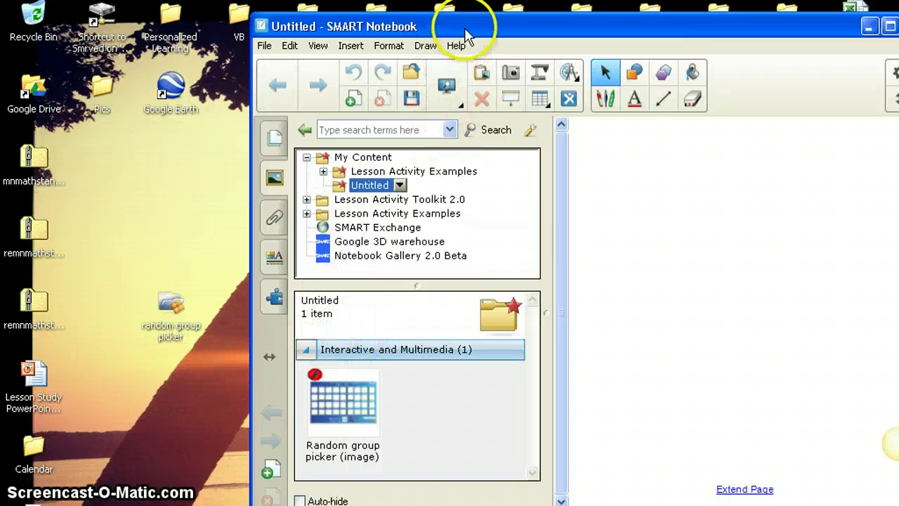
drag(462, 30, 279, 28)
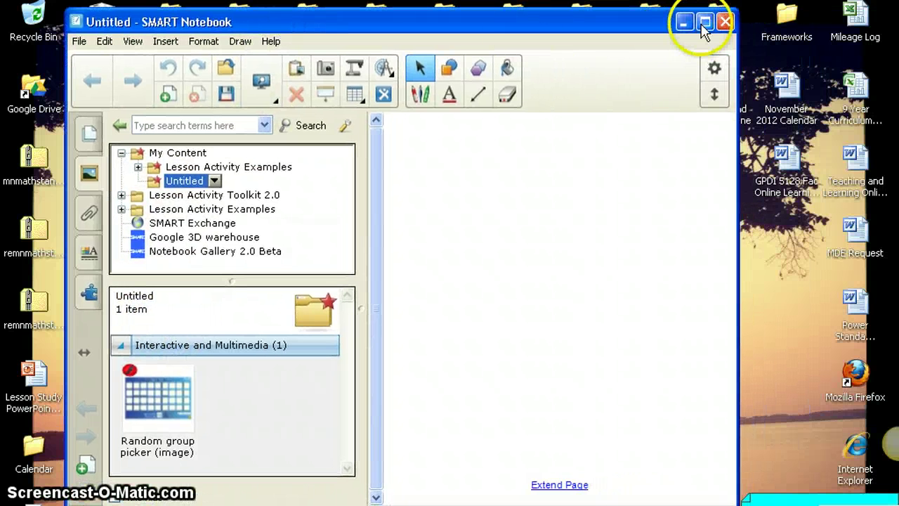
click(708, 21)
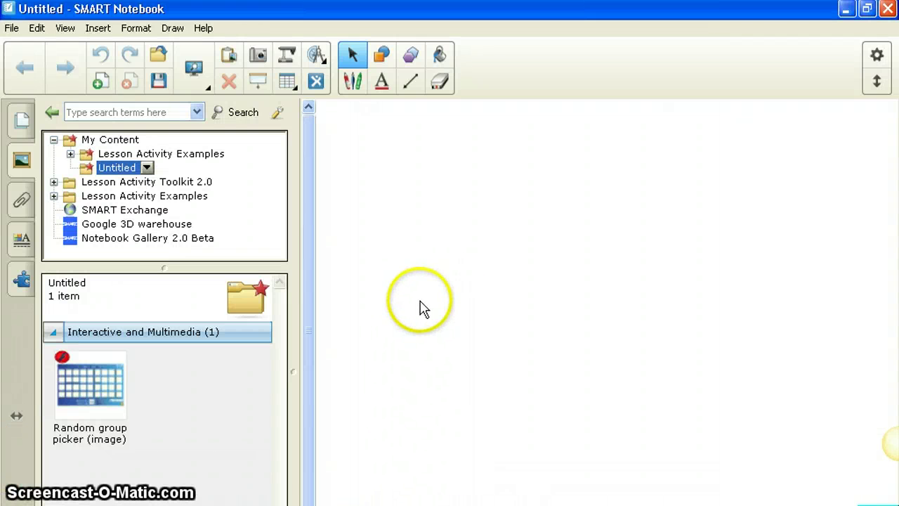